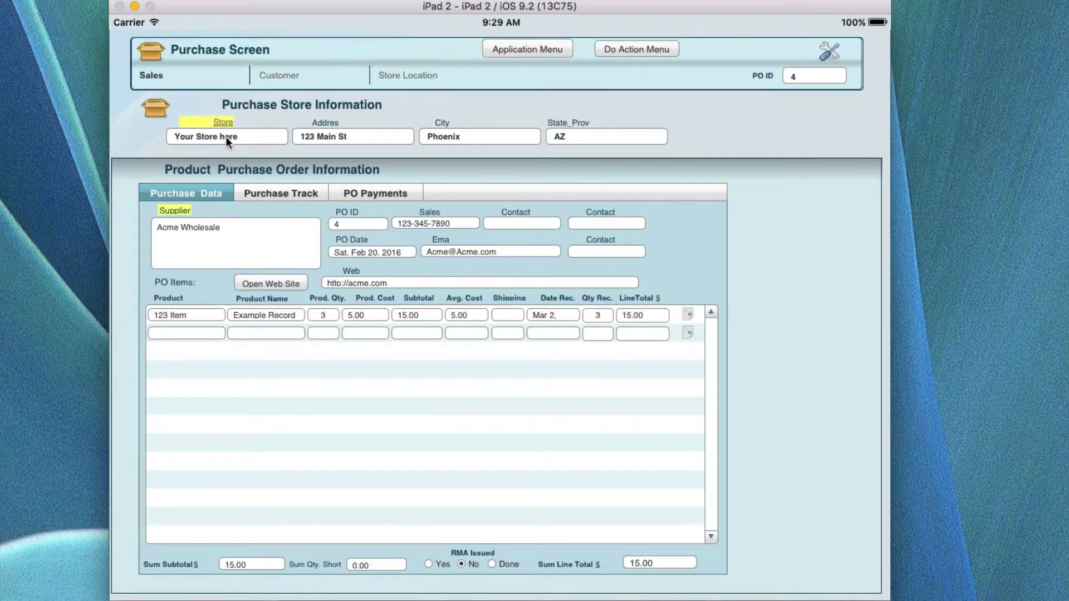
Preview the order's store choices and the record actions list, closing both unchanged
left_click(230, 138)
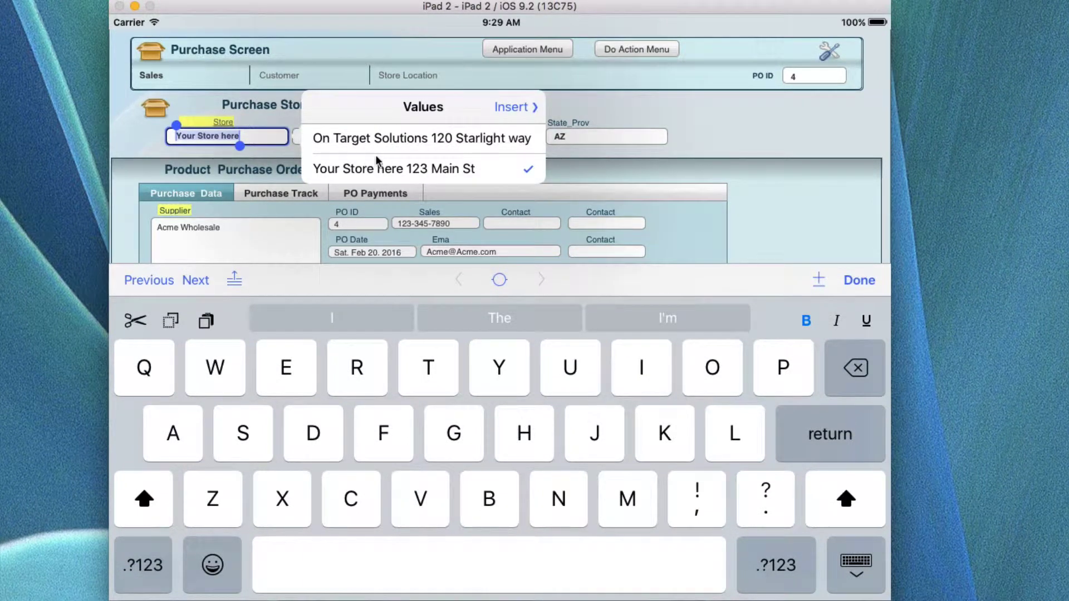
left_click(708, 132)
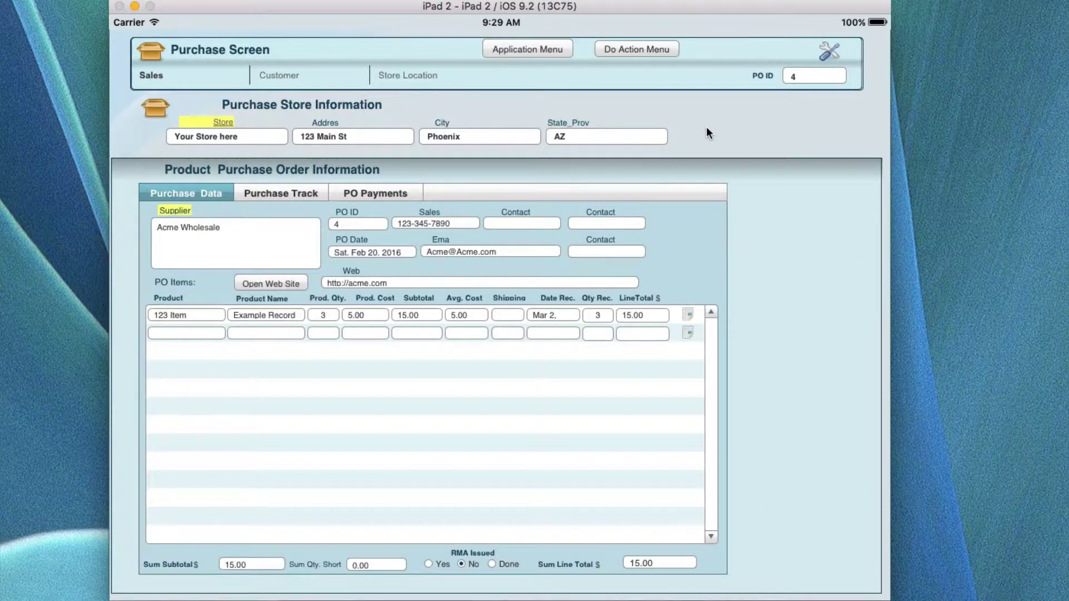
left_click(630, 48)
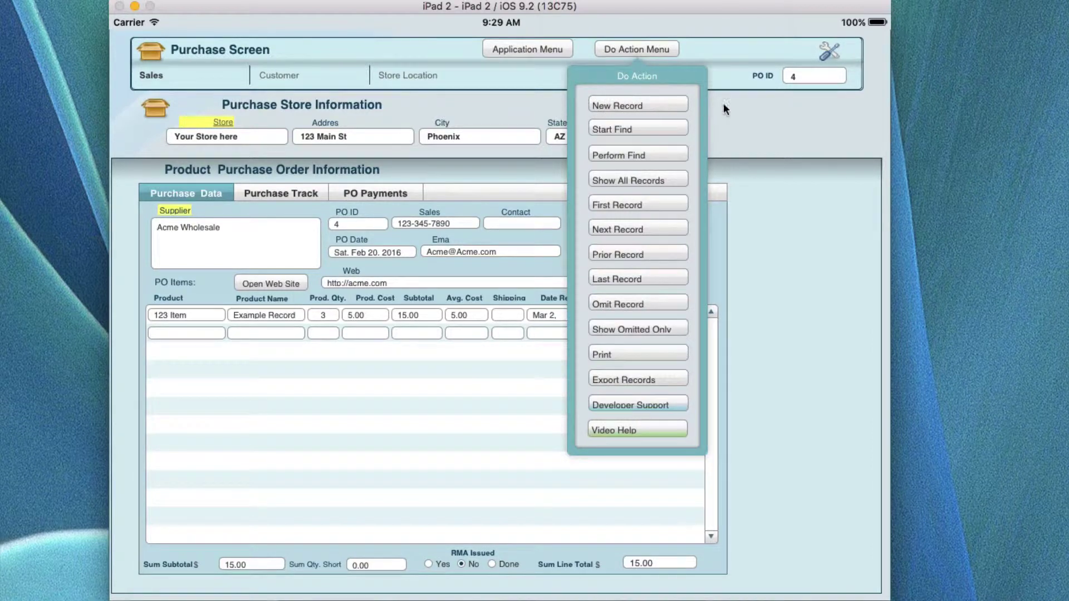
left_click(759, 109)
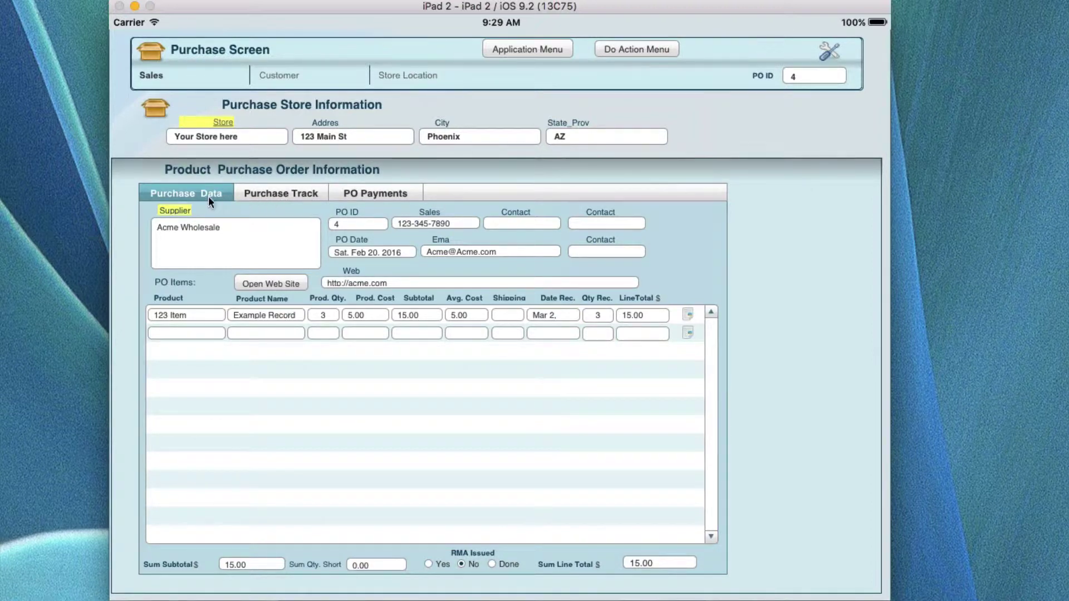
Browse the purchase tracking, payments and item sections, then check the supplier choices
left_click(267, 196)
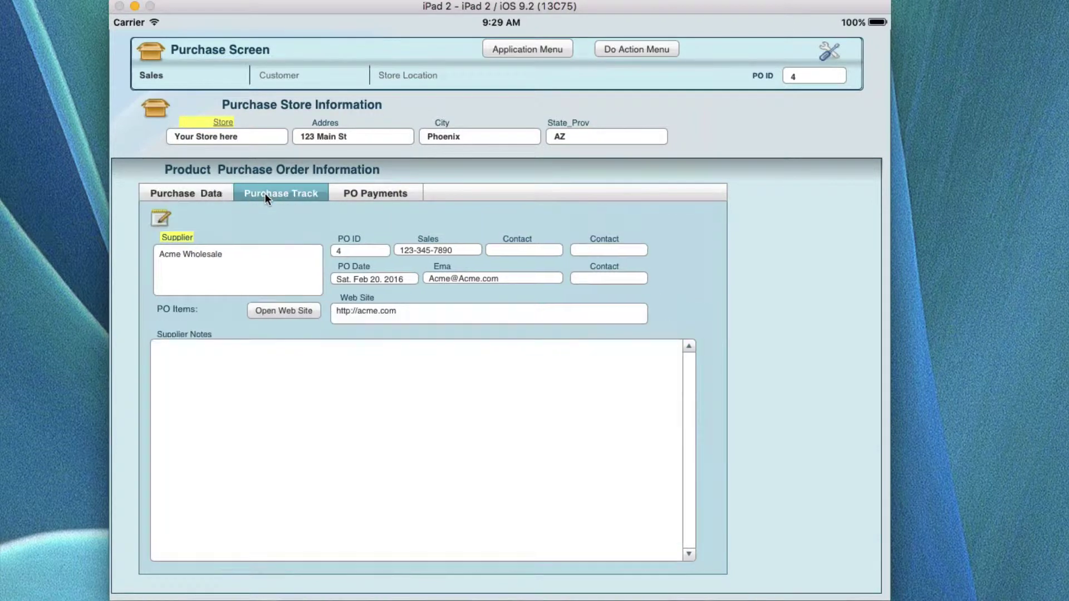
left_click(363, 191)
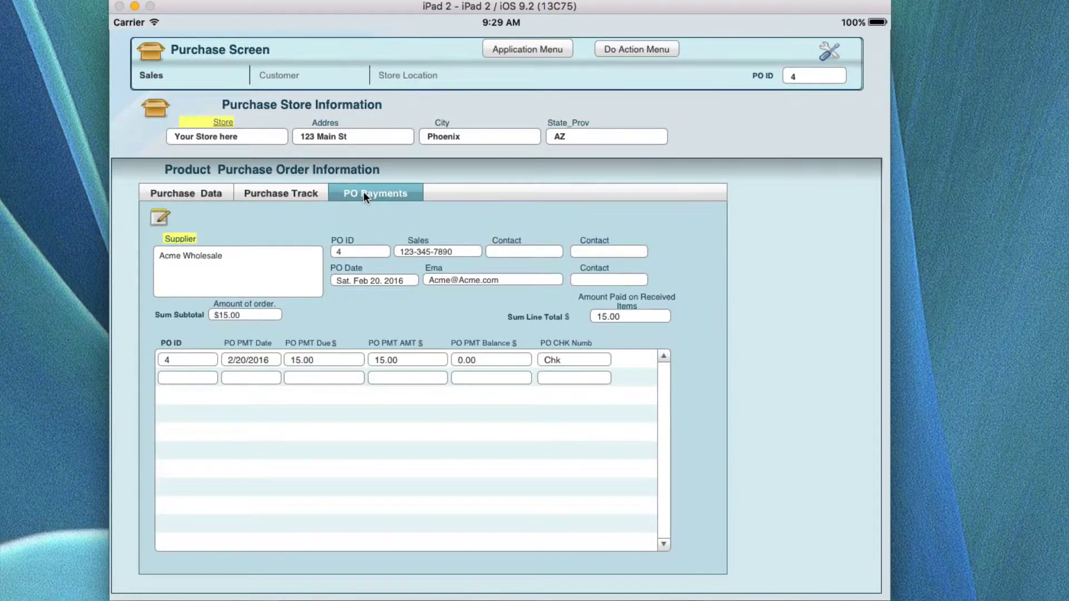
left_click(191, 195)
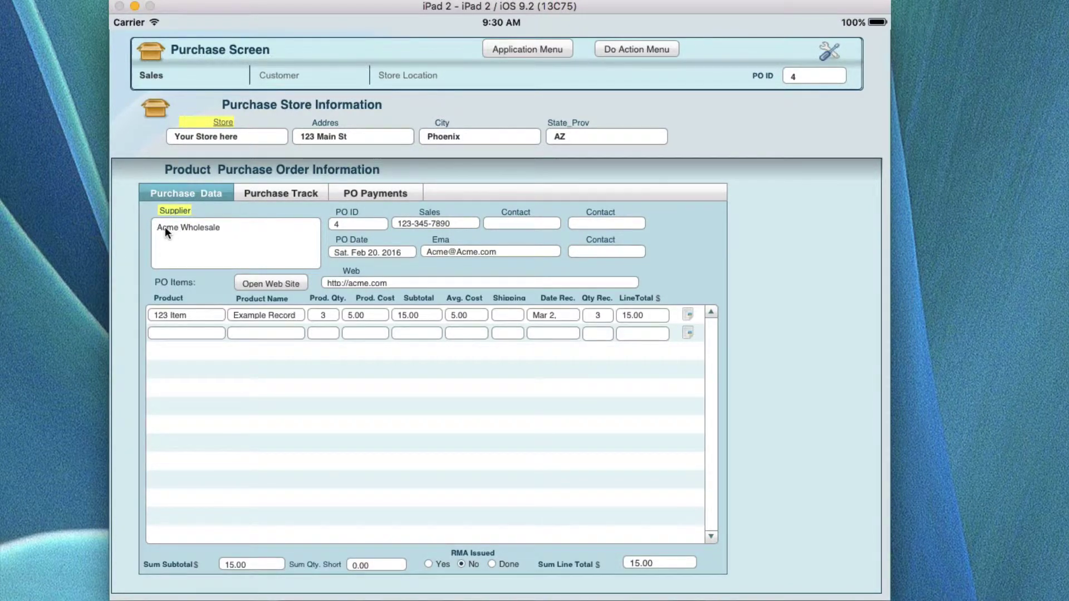
left_click(213, 226)
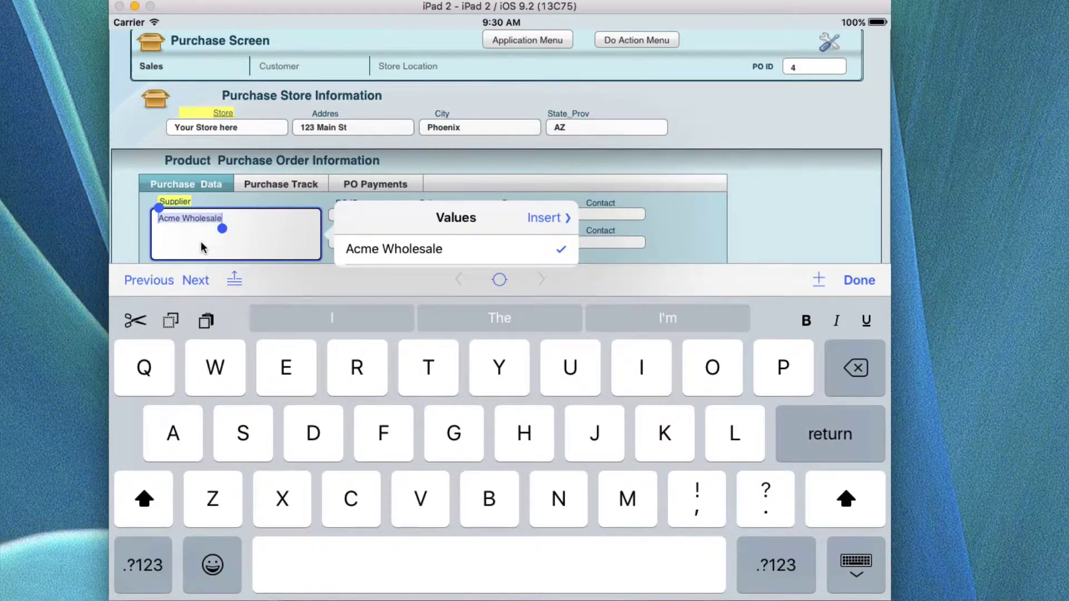
left_click(225, 206)
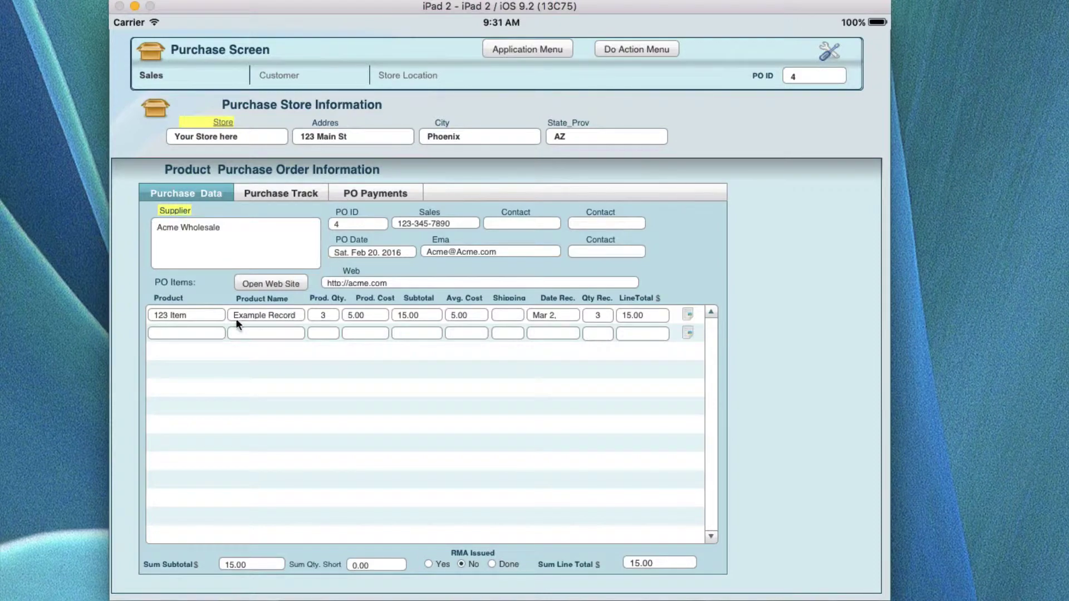
Check the product and product name choices for 123 Item without changing them
left_click(178, 314)
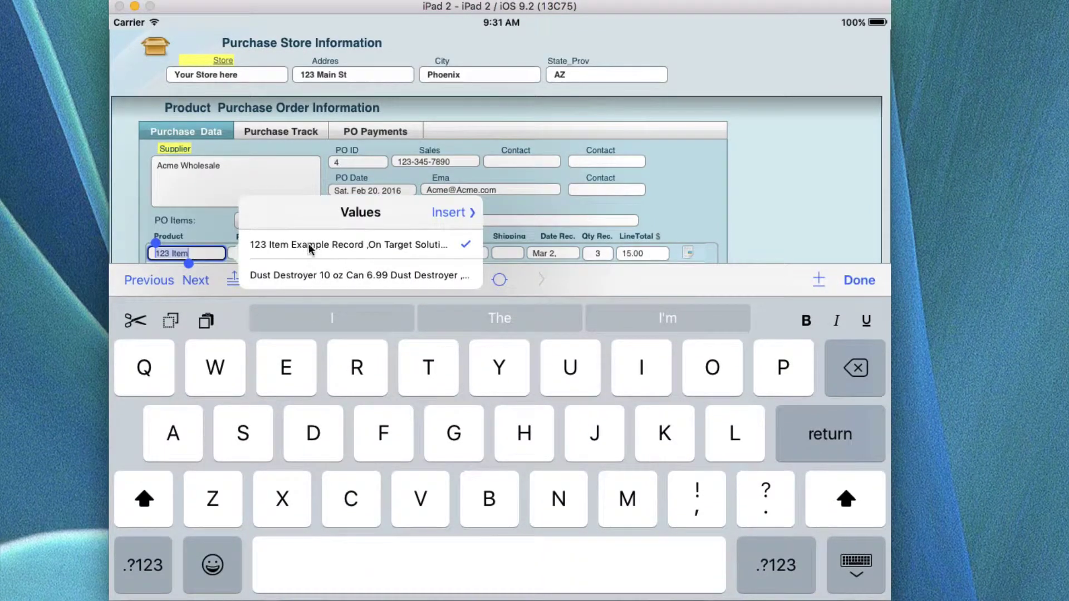
left_click(757, 240)
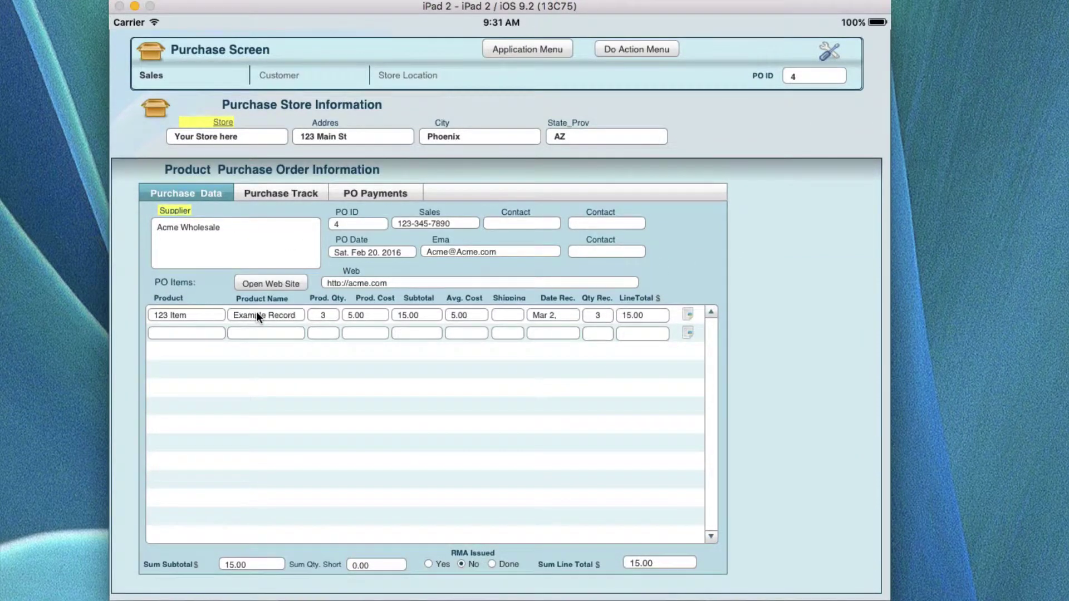
left_click(259, 314)
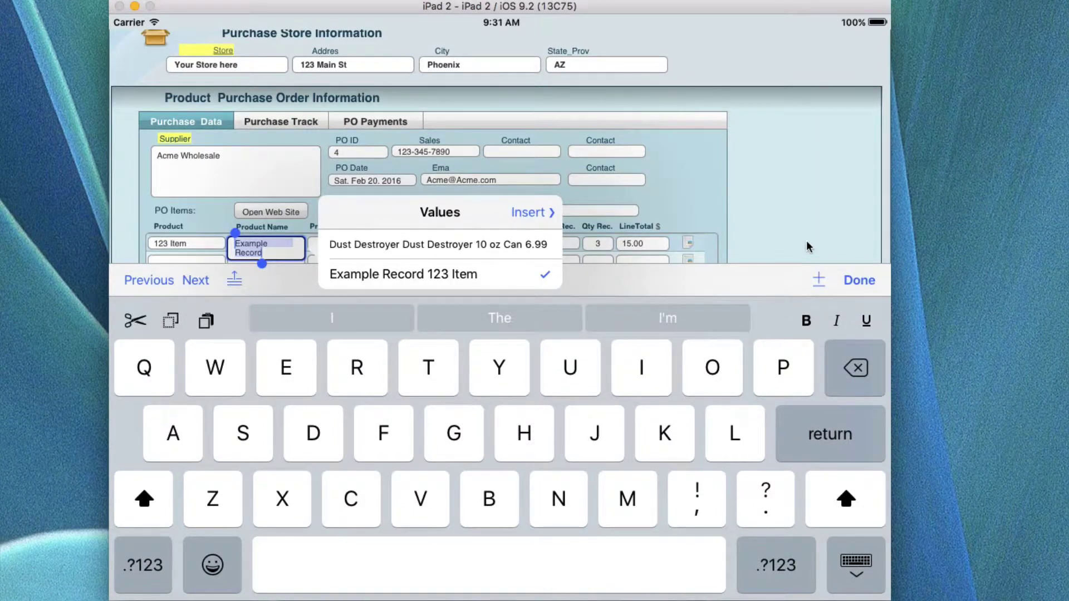
left_click(806, 243)
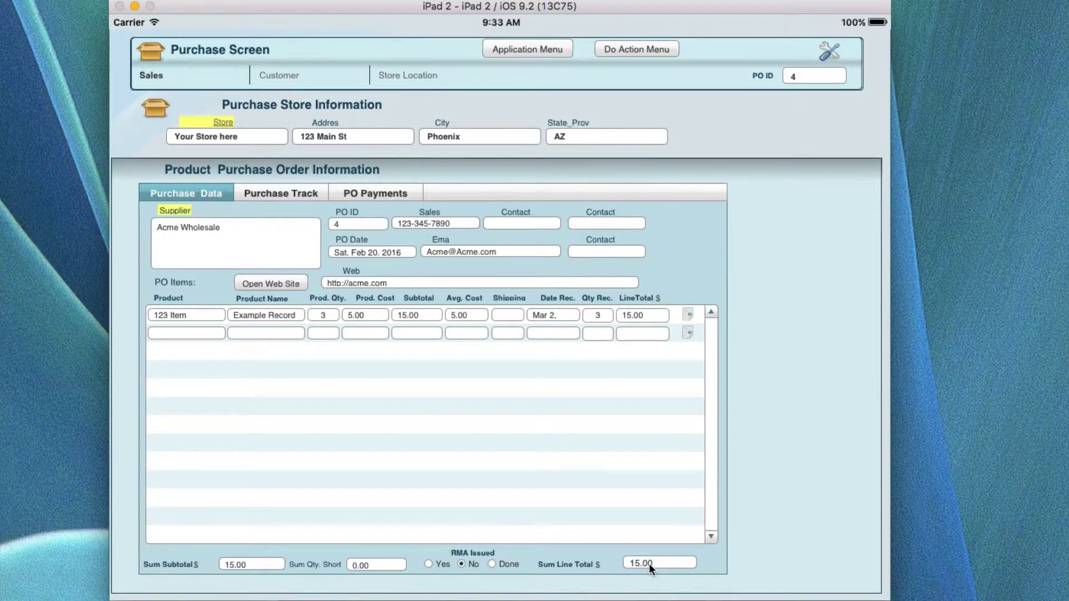
Enter and leave Supplier Notes unchanged, then show PO 4's 15.00 payment dated 2/20/2016
left_click(287, 195)
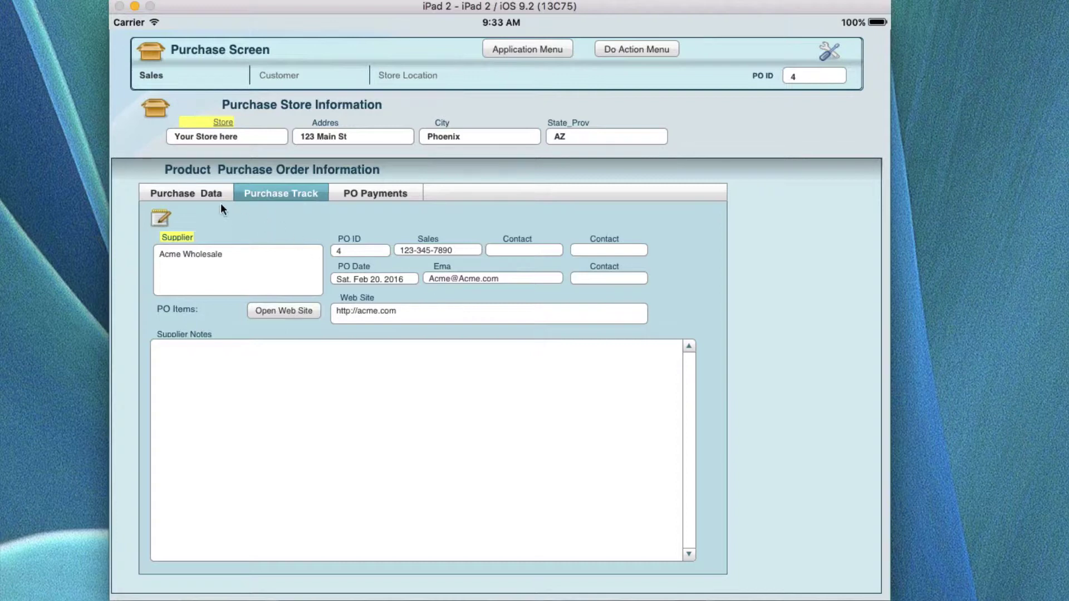
left_click(221, 372)
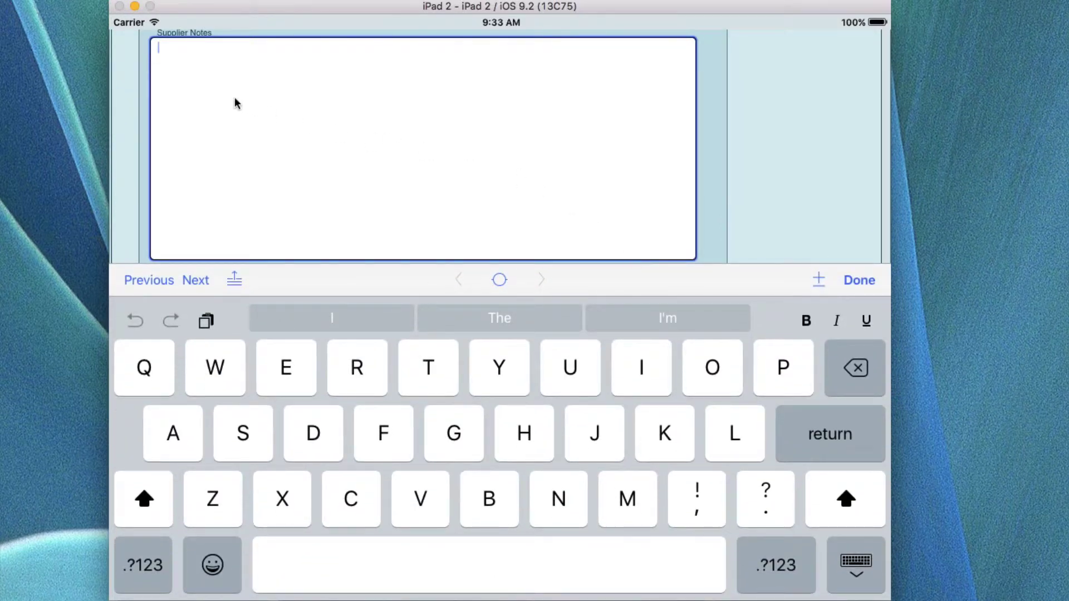
left_click(859, 280)
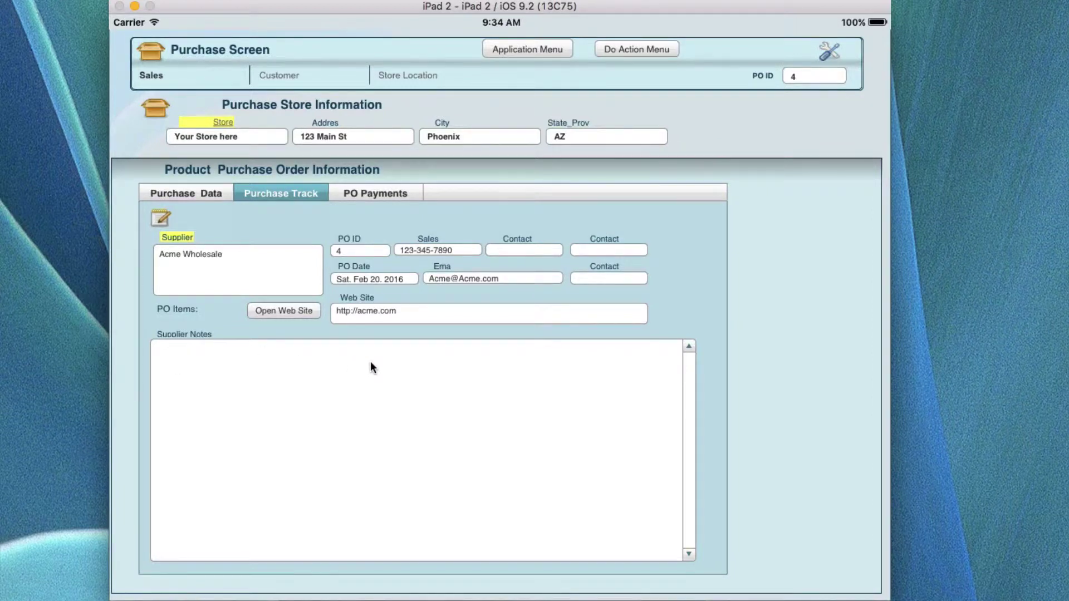
left_click(369, 195)
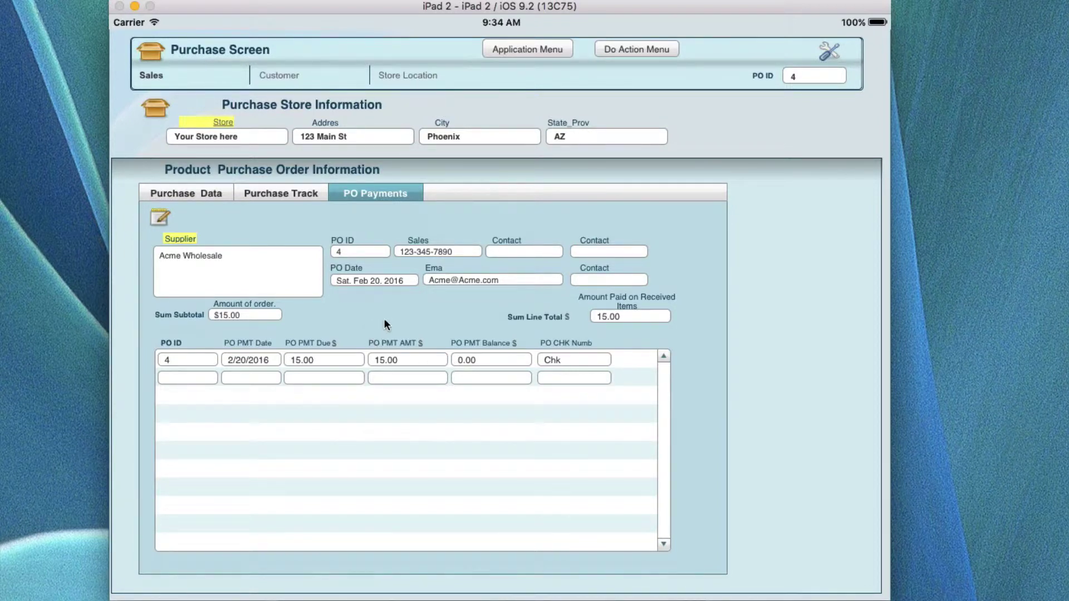
Open the App Navigation menu from PO 4's Purchase Screen
left_click(512, 49)
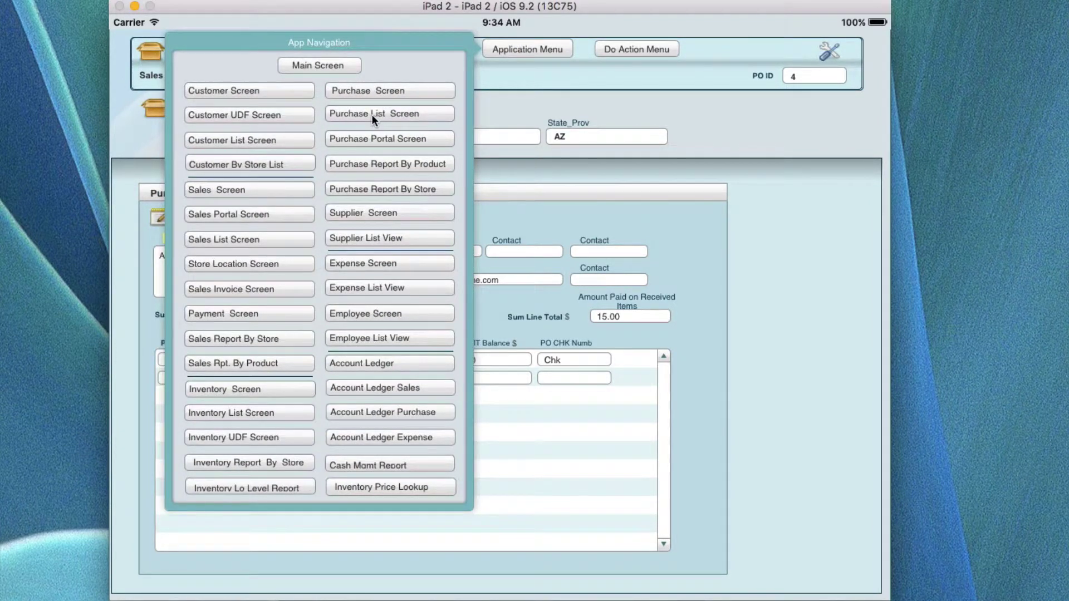
Switch to the Purchase List Screen and open the record actions menu for PO 4
left_click(372, 115)
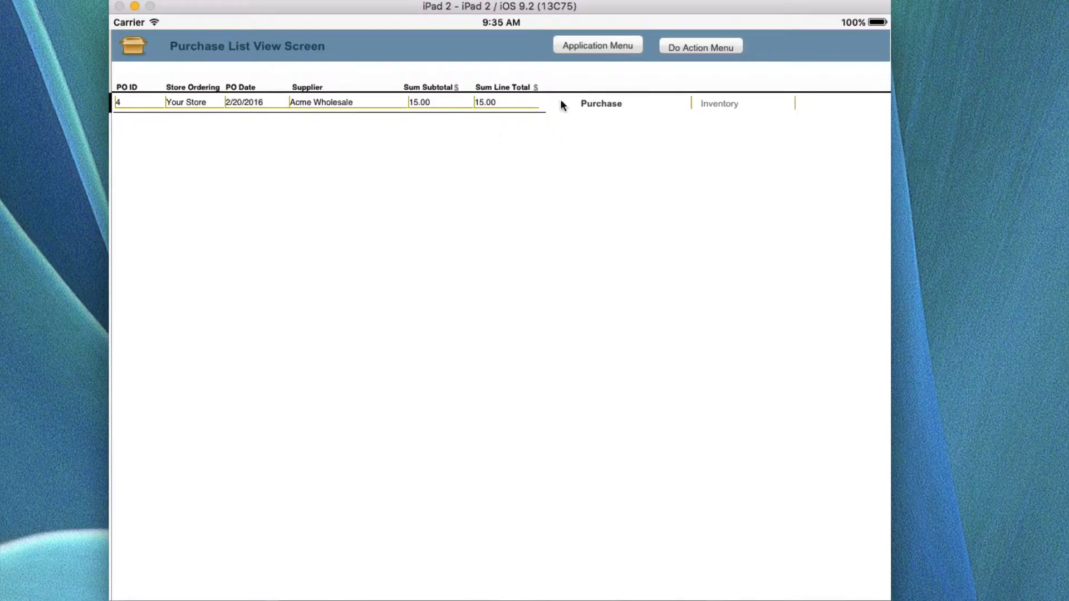
left_click(607, 44)
left_click(672, 46)
left_click(672, 46)
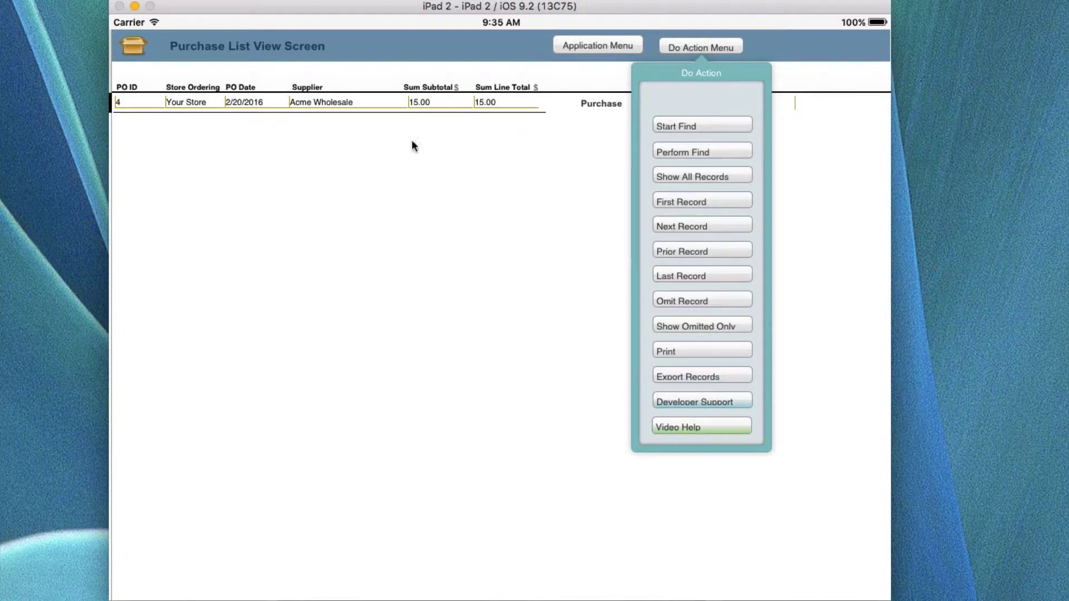
Switch to the Purchase Portal Screen to view PO 4's 123 Item purchase
left_click(588, 47)
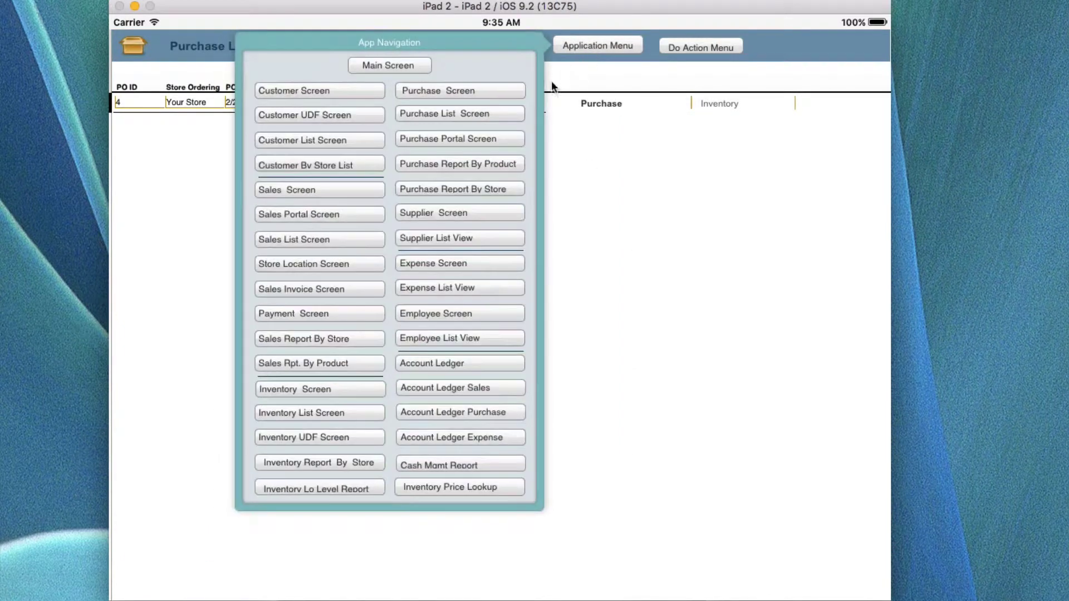
left_click(465, 141)
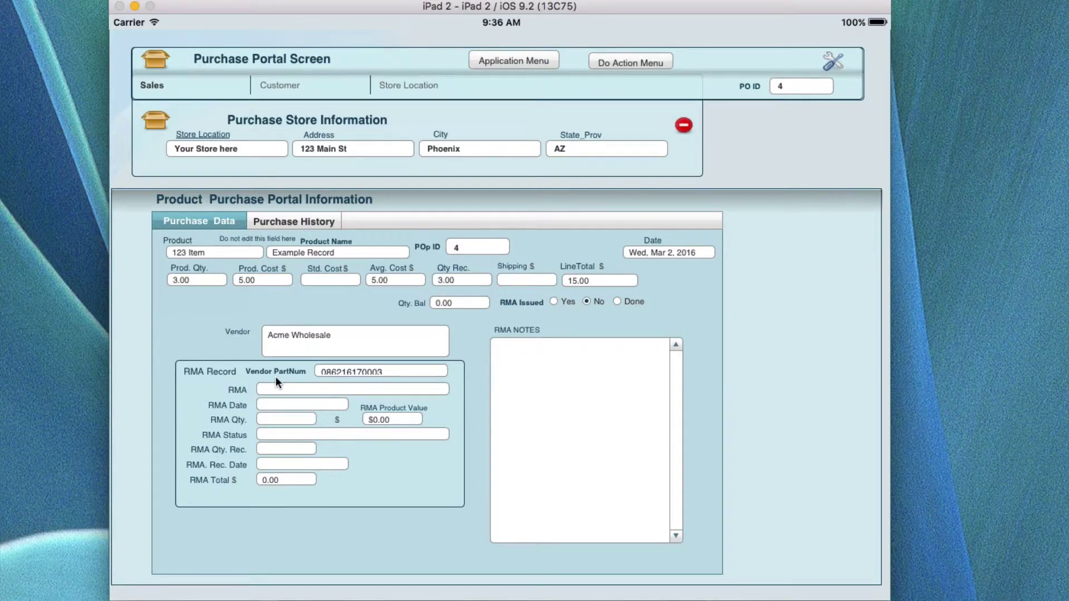
left_click(345, 368)
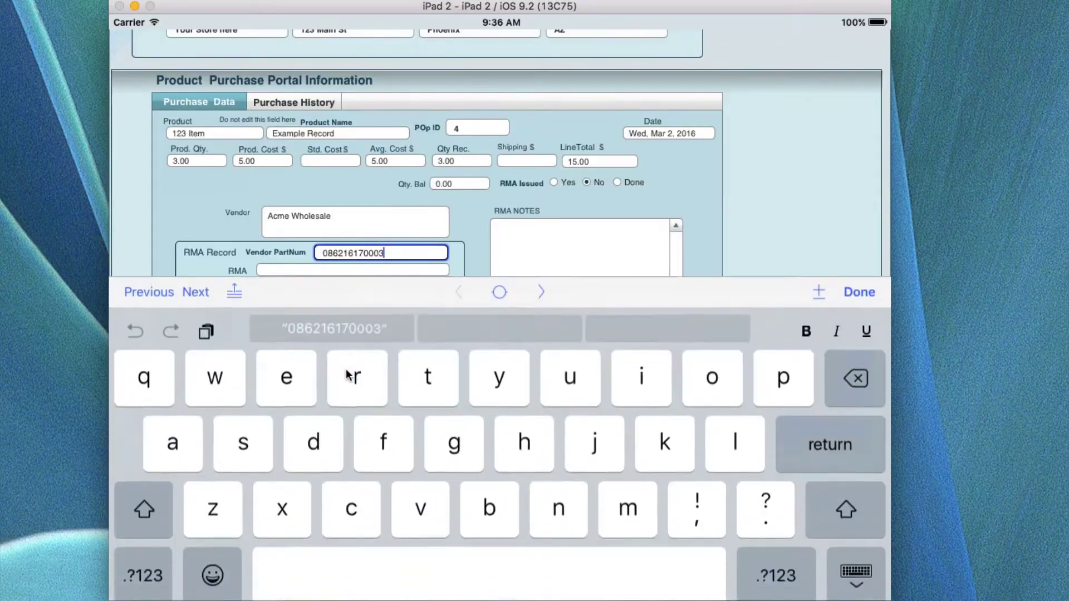
left_click(769, 243)
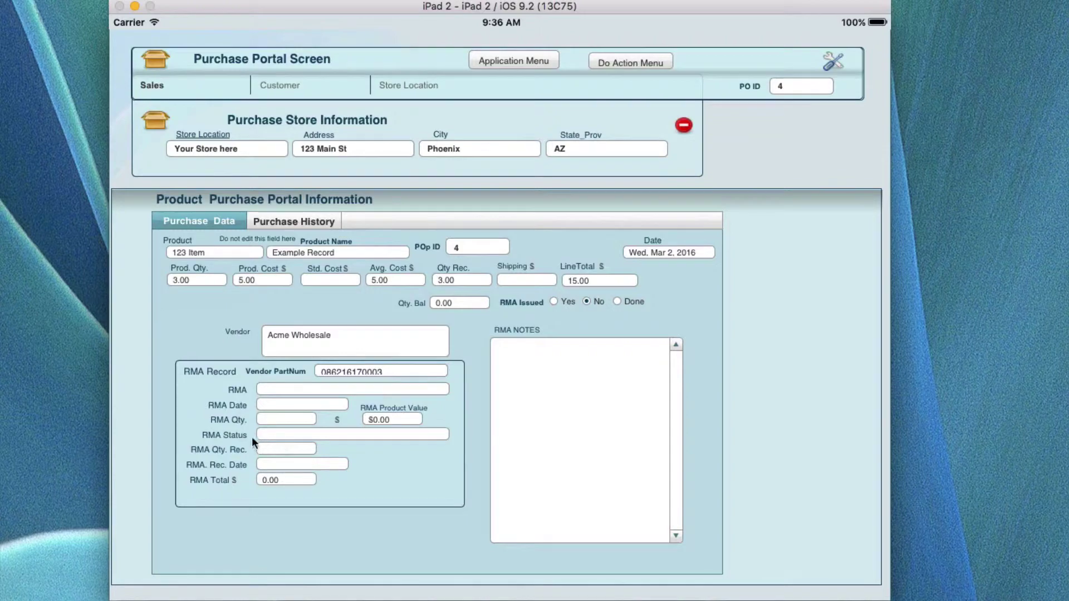
left_click(275, 434)
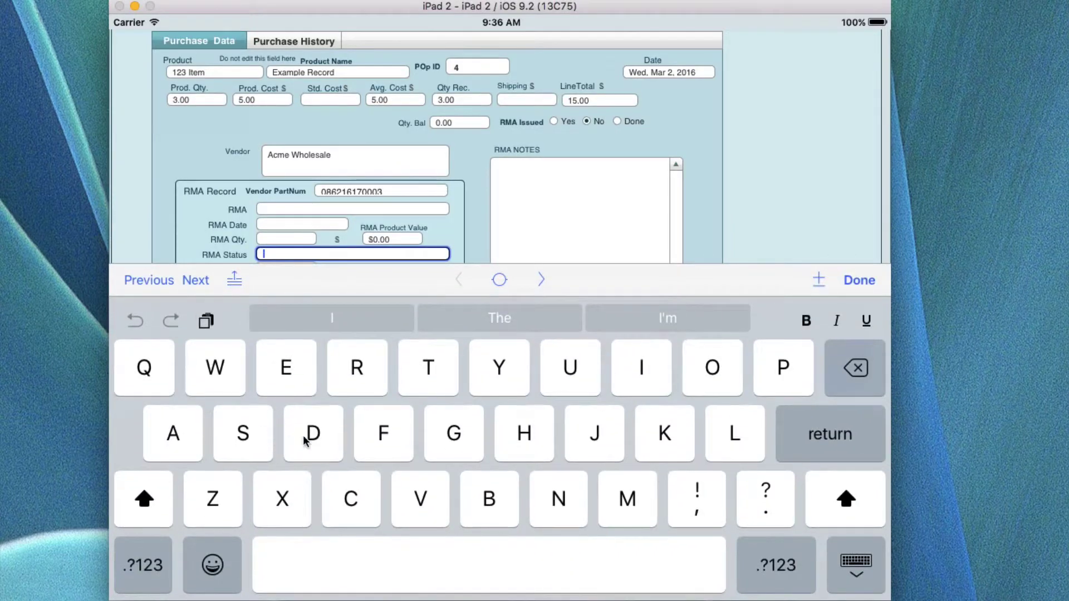
left_click(847, 566)
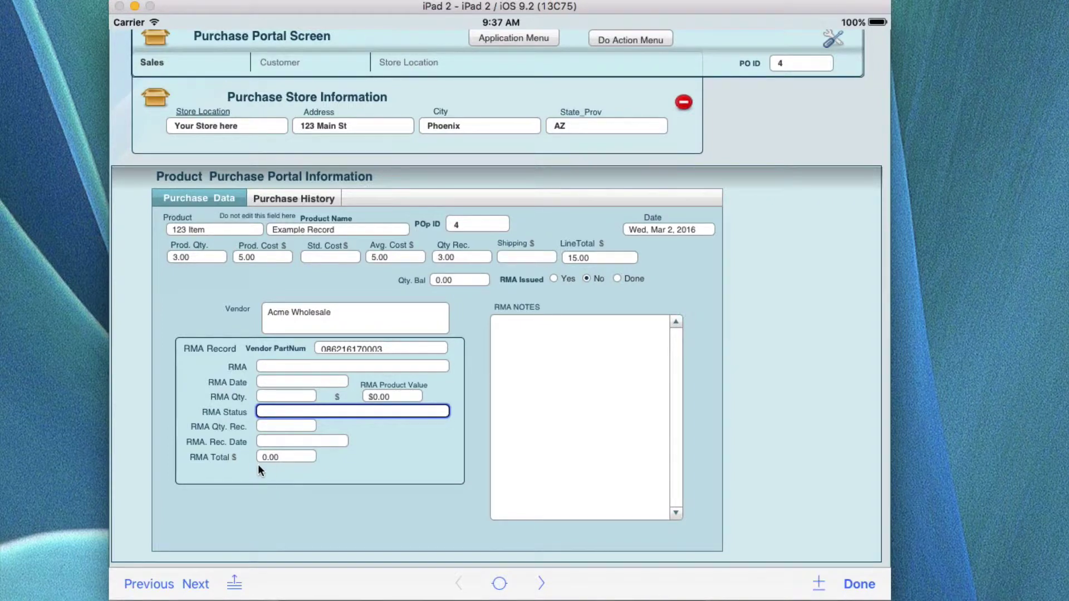
left_click(565, 408)
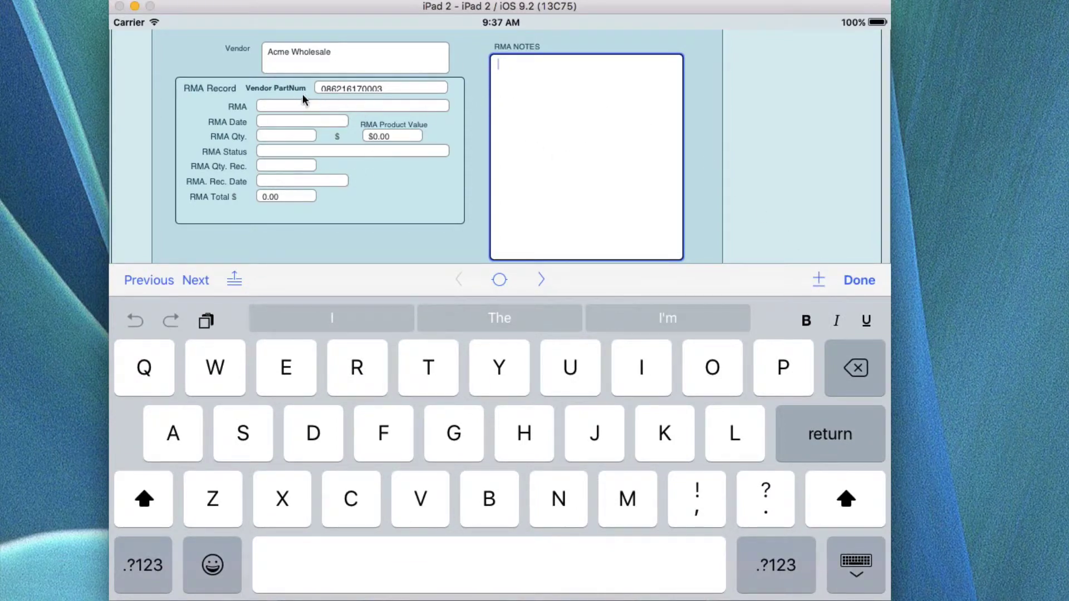
left_click(851, 280)
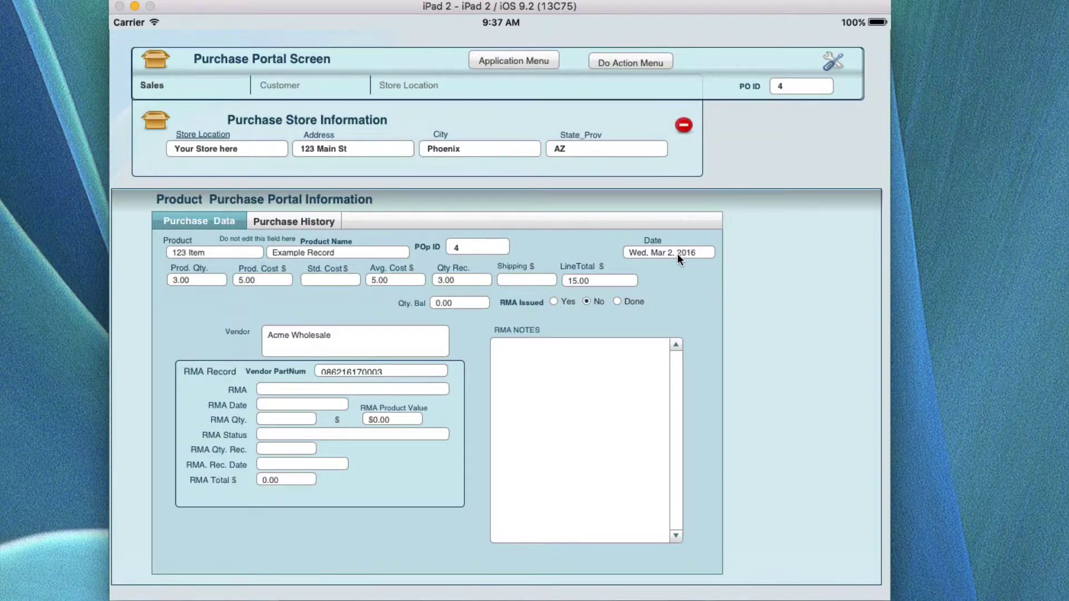
Open Purchase Report By Product from the Application Menu
left_click(506, 59)
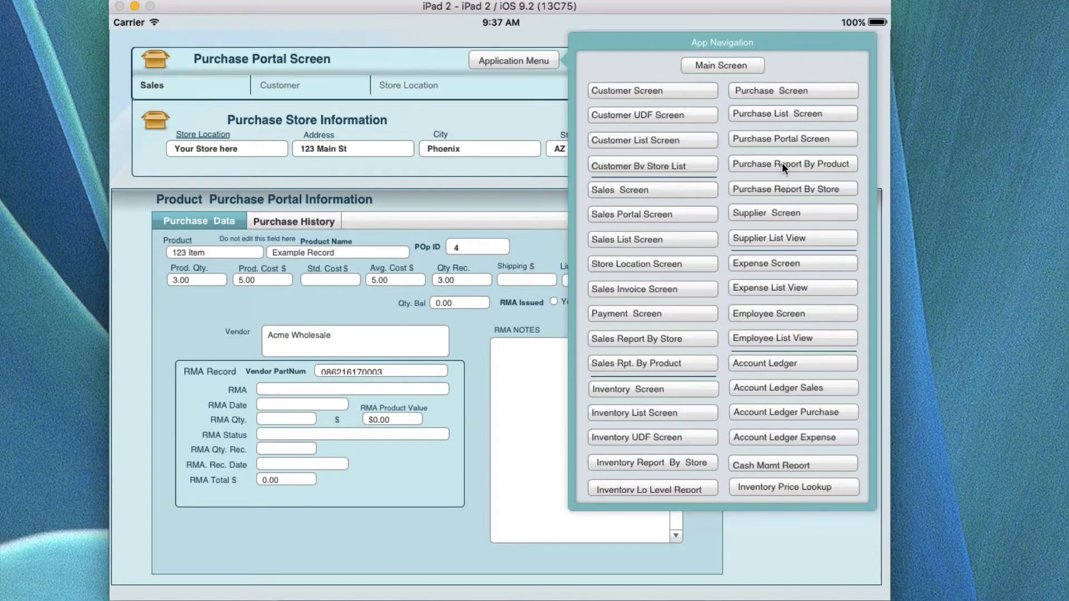
left_click(750, 163)
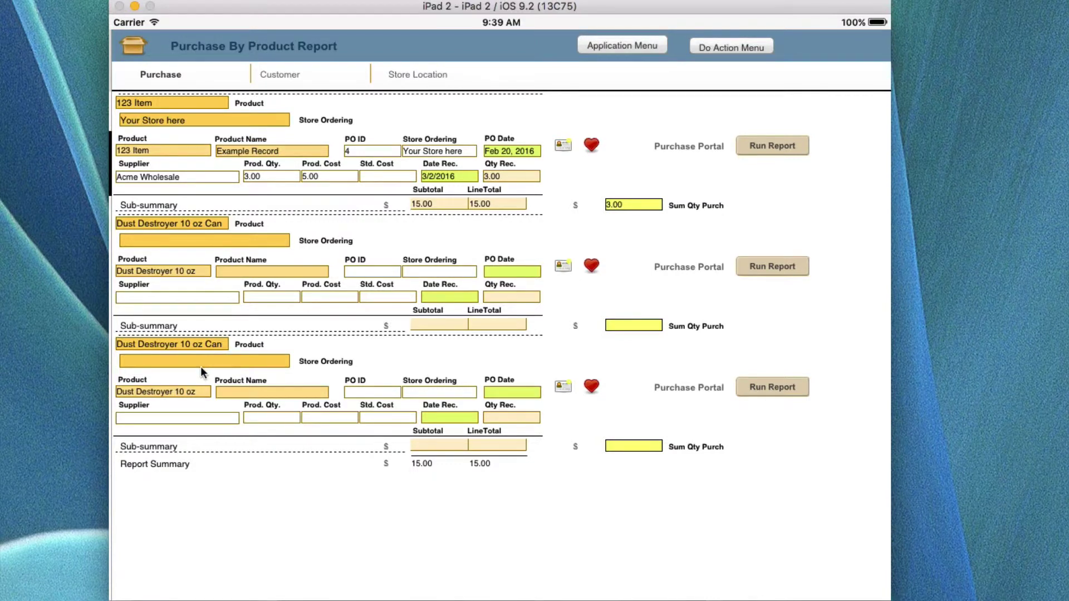
Tap into both products' Store Ordering fields, leaving them unchanged
left_click(185, 240)
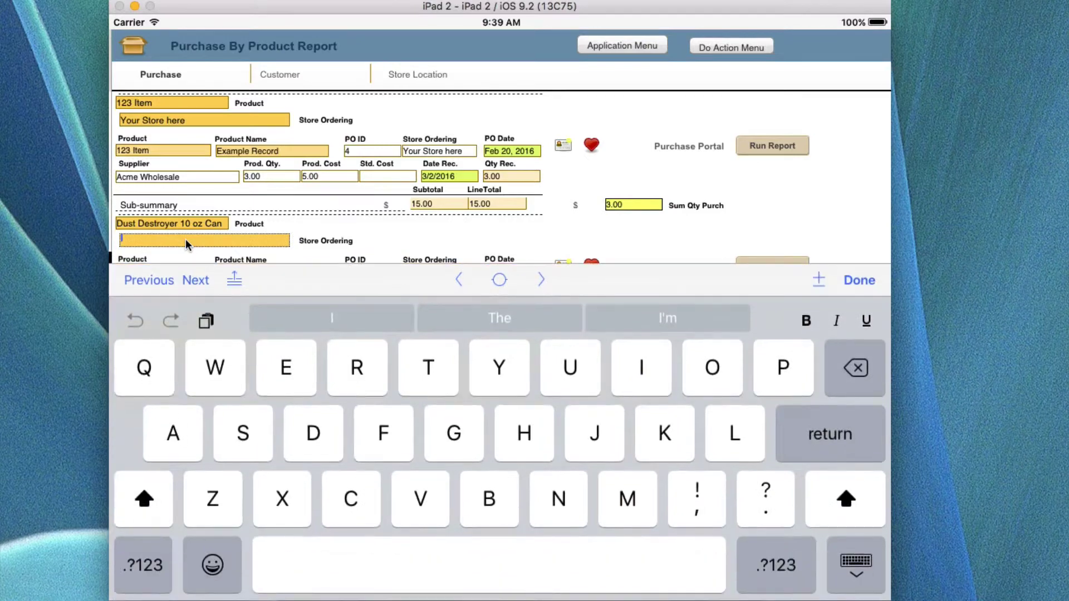
left_click(409, 232)
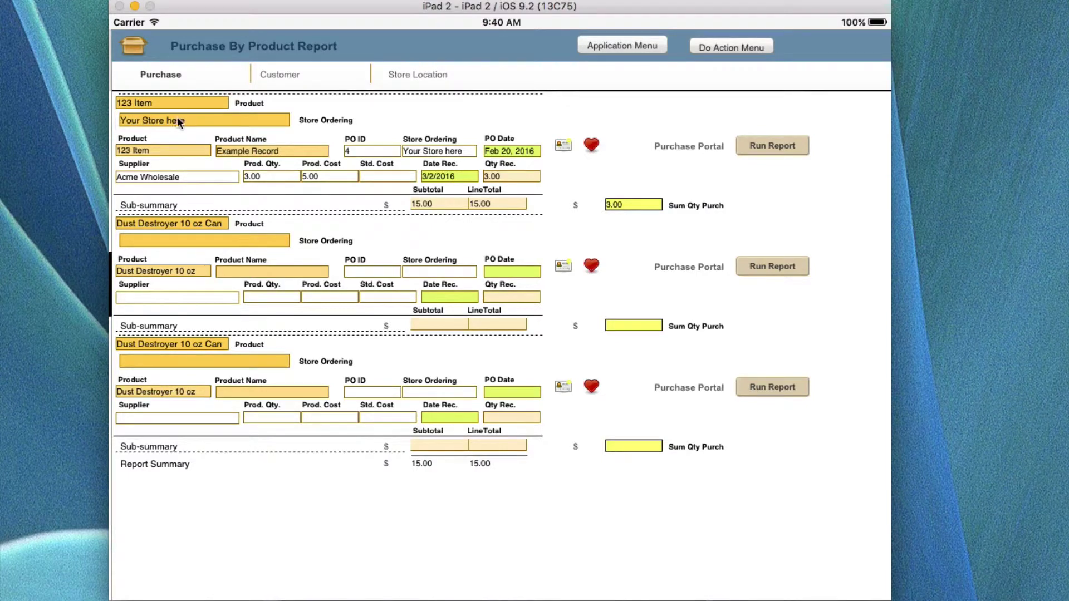
left_click(192, 119)
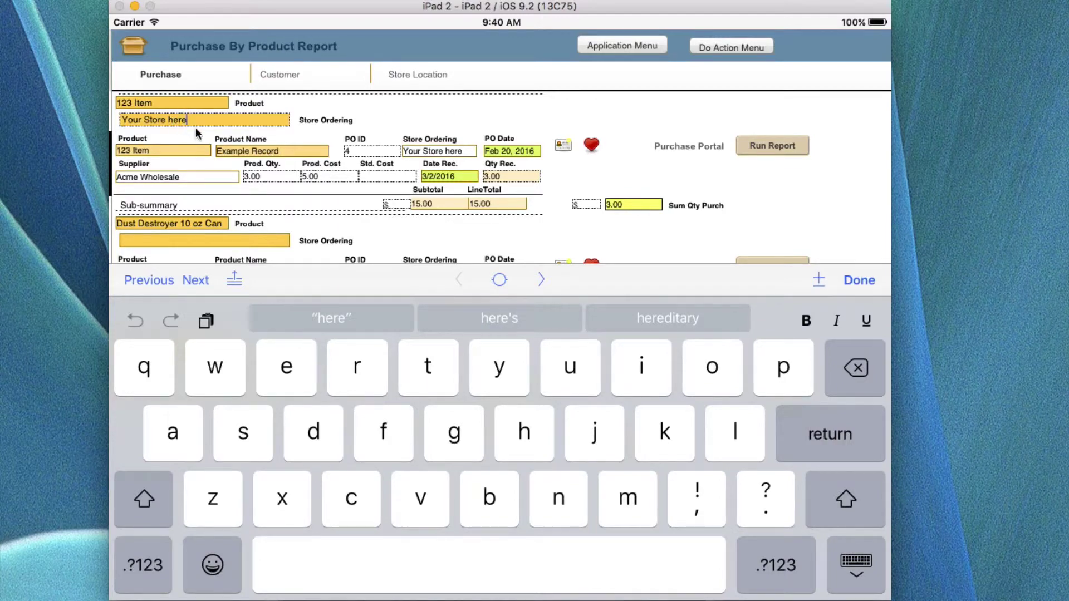
left_click(858, 547)
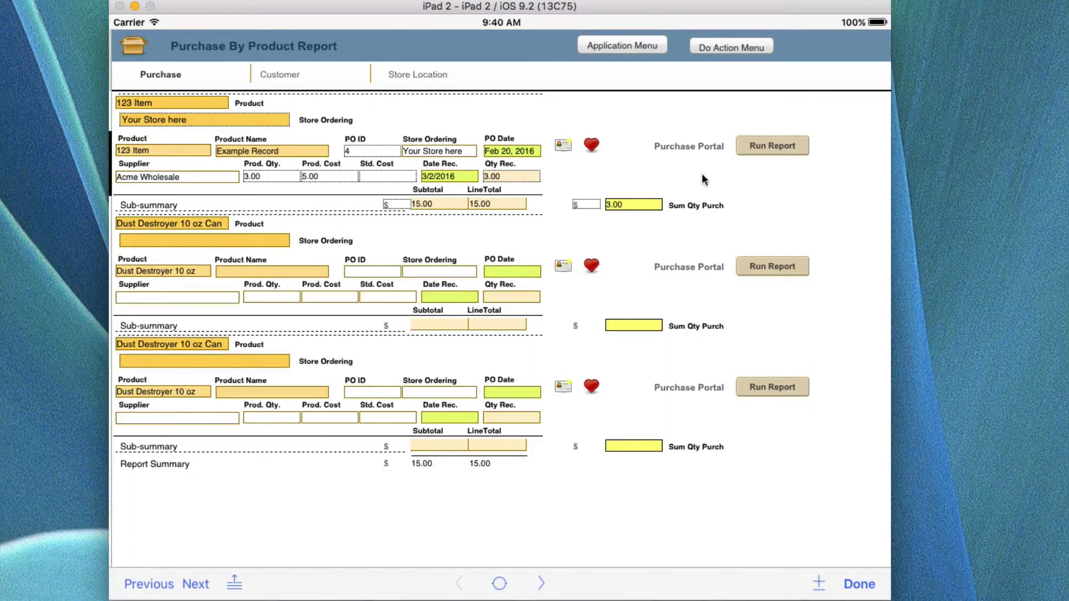
Check the record actions list, then switch to Purchase Report By Store
left_click(716, 49)
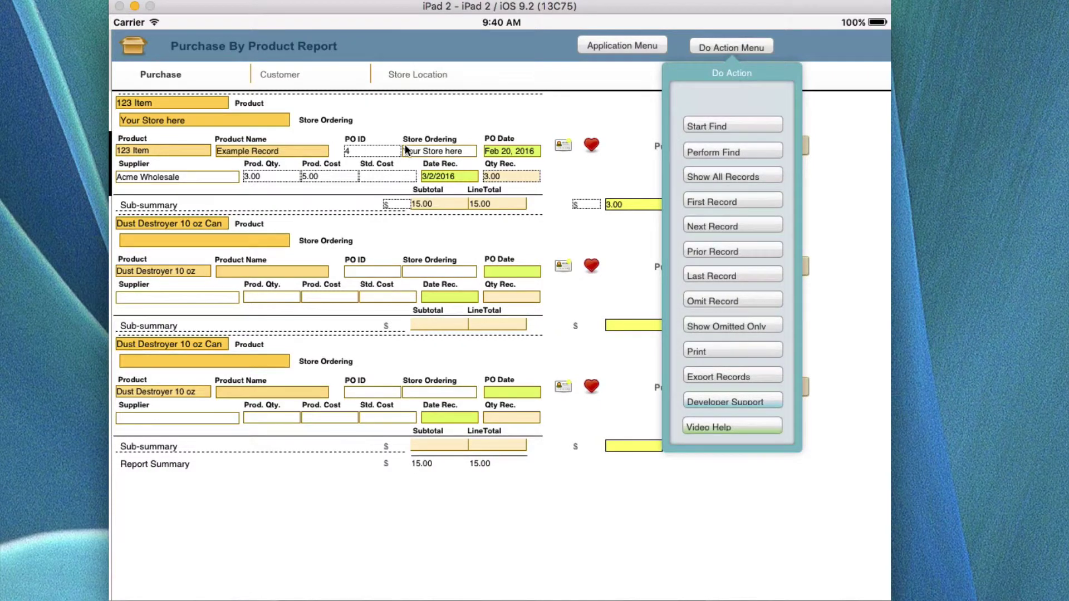
left_click(520, 114)
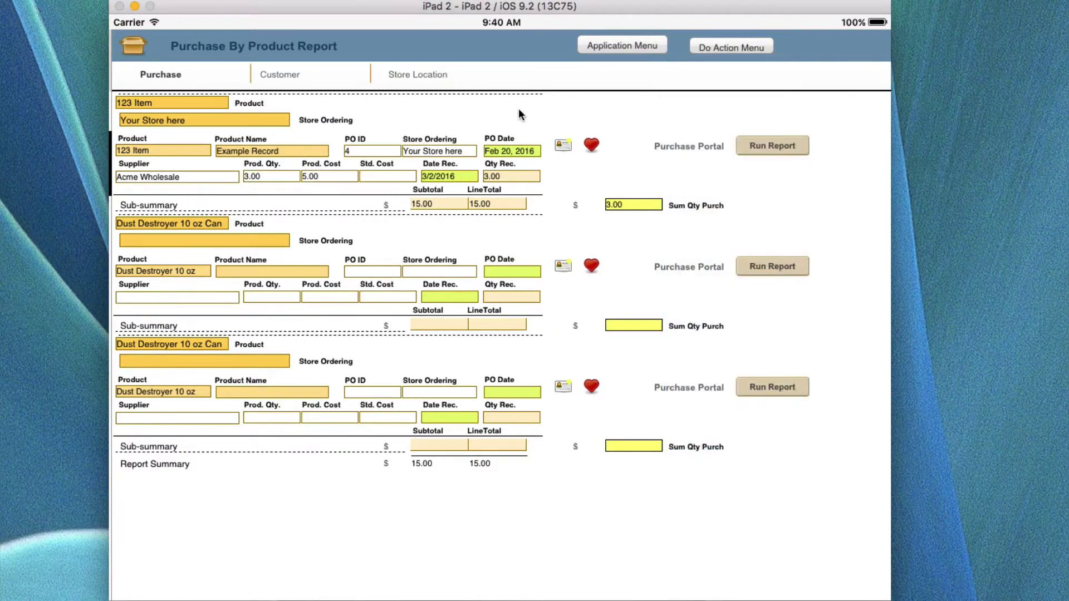
left_click(611, 47)
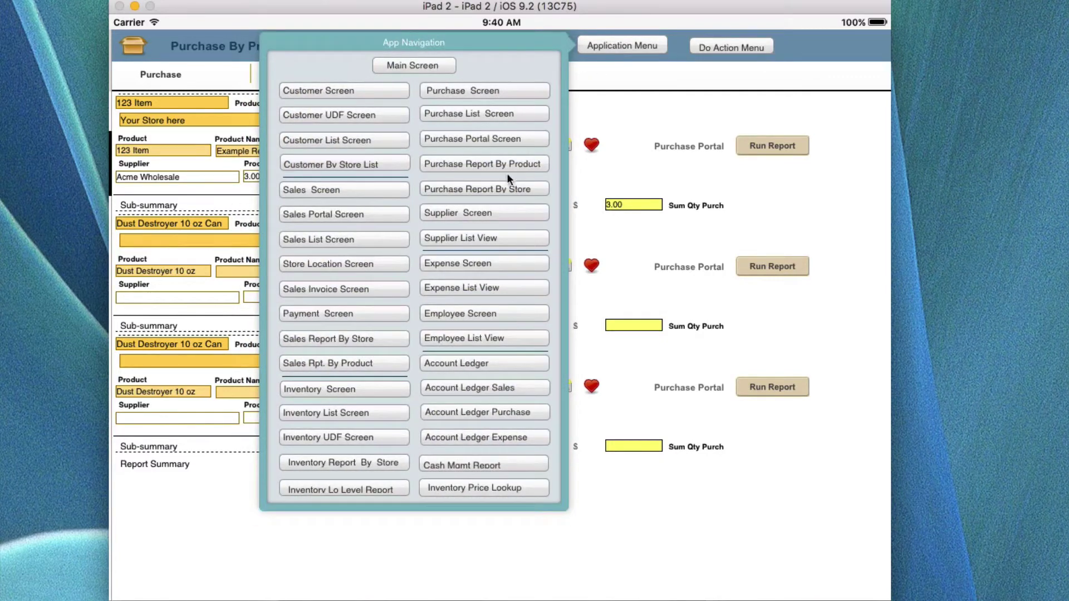
left_click(456, 189)
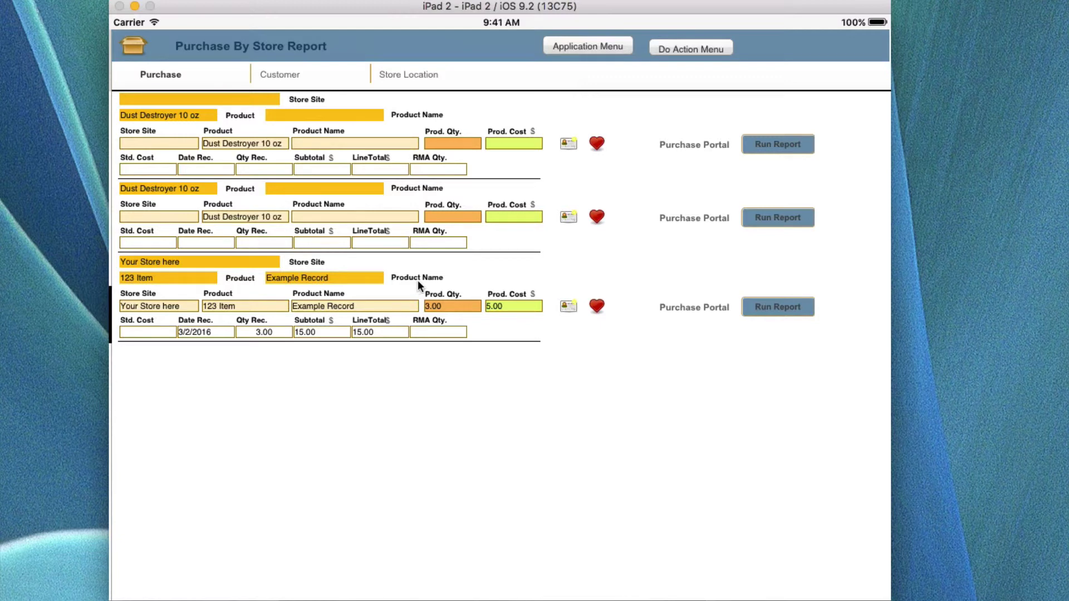
left_click(782, 307)
Visit Acme Wholesale's Supplier Screen, leave Comments empty, then switch to Supplier List View
left_click(591, 47)
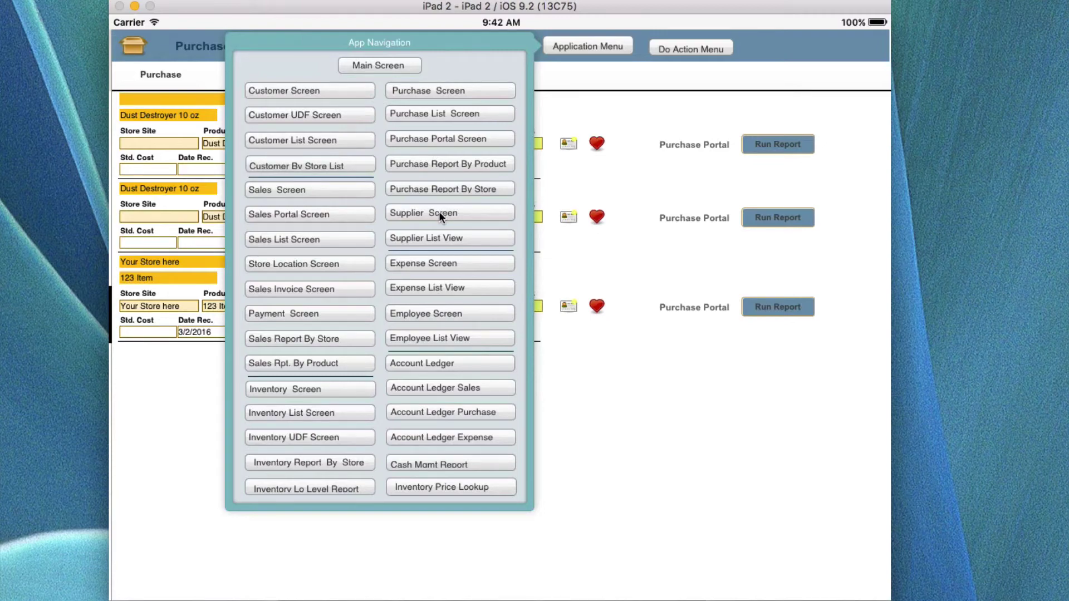
left_click(440, 213)
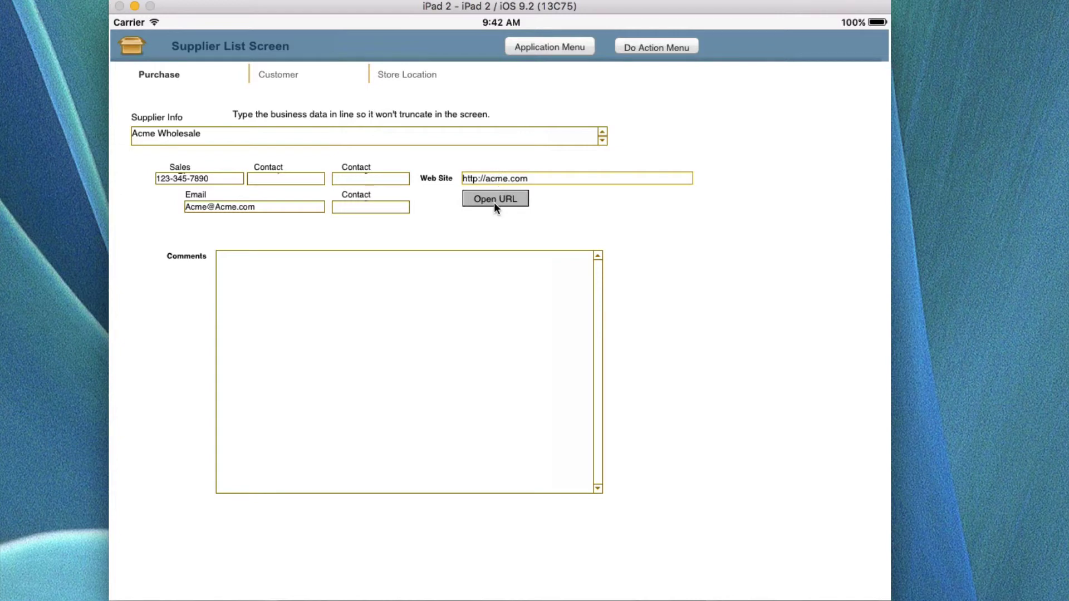
left_click(232, 268)
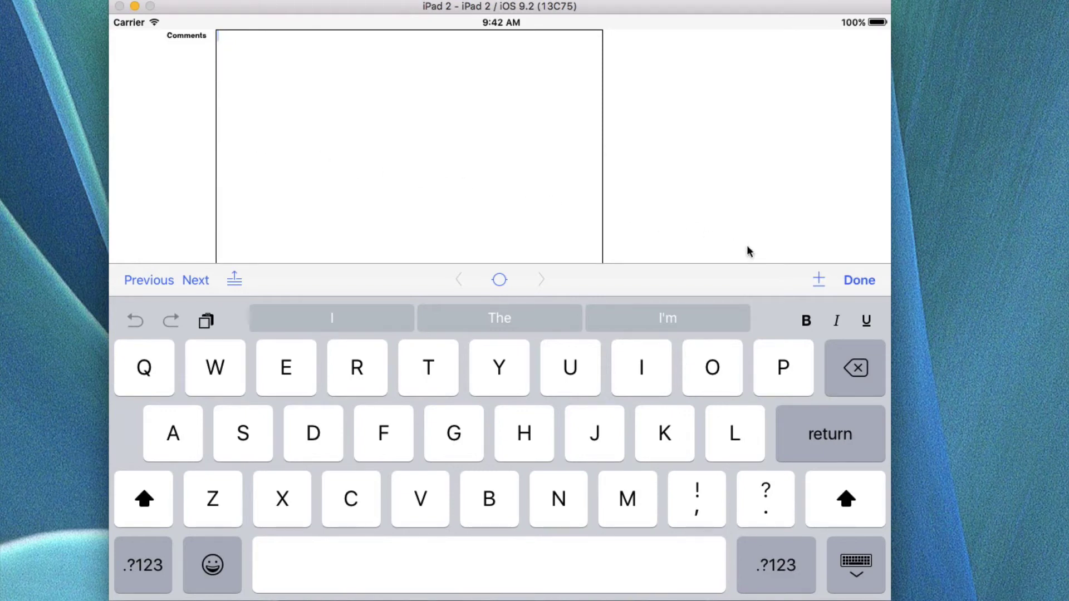
left_click(847, 282)
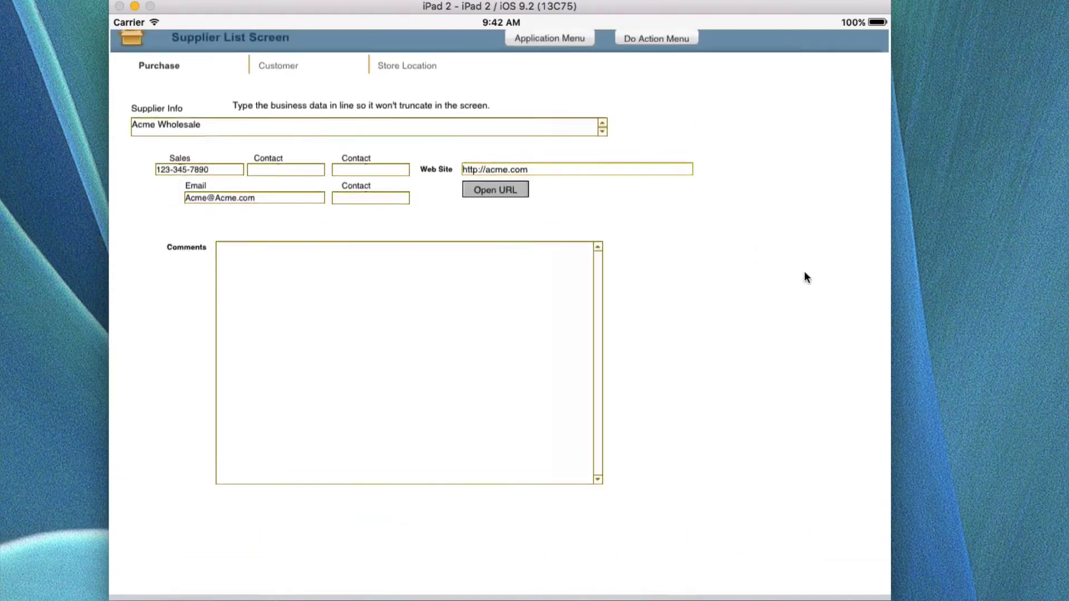
left_click(560, 44)
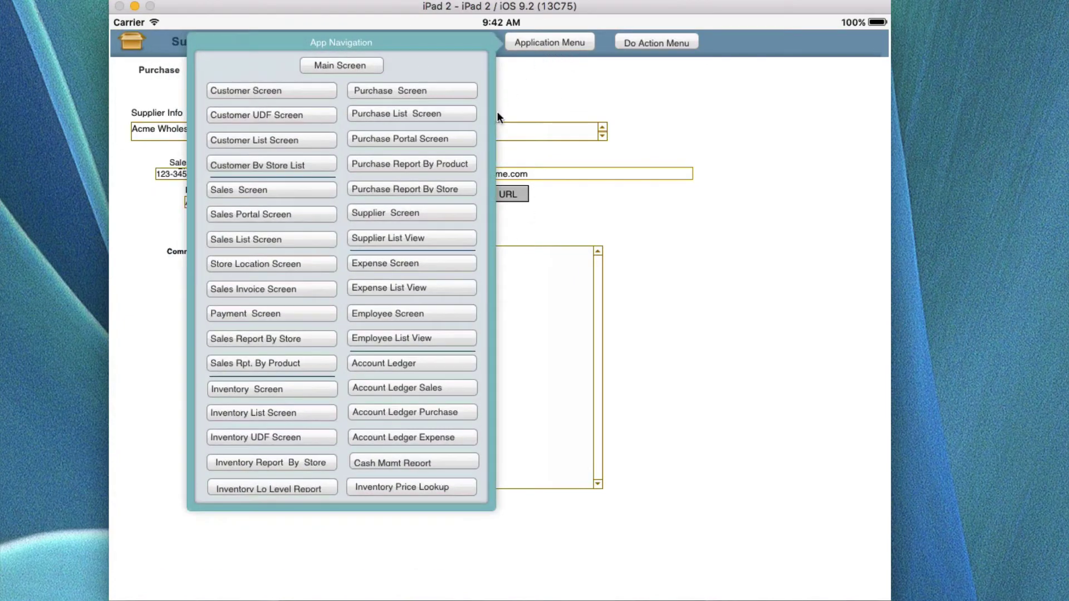
left_click(407, 239)
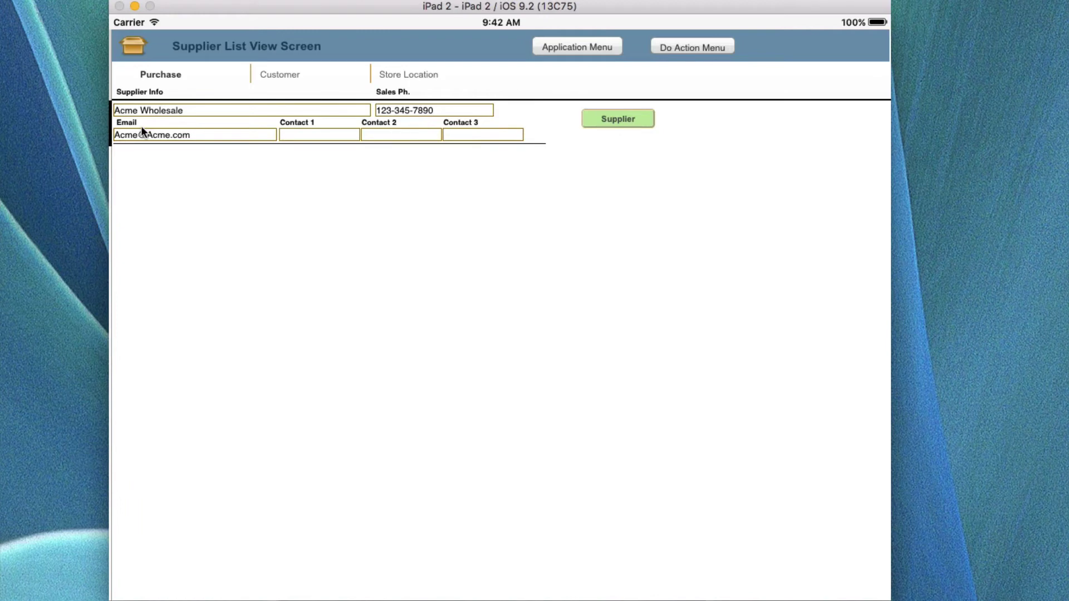
Open Acme Wholesale's full supplier record from its list row
left_click(577, 50)
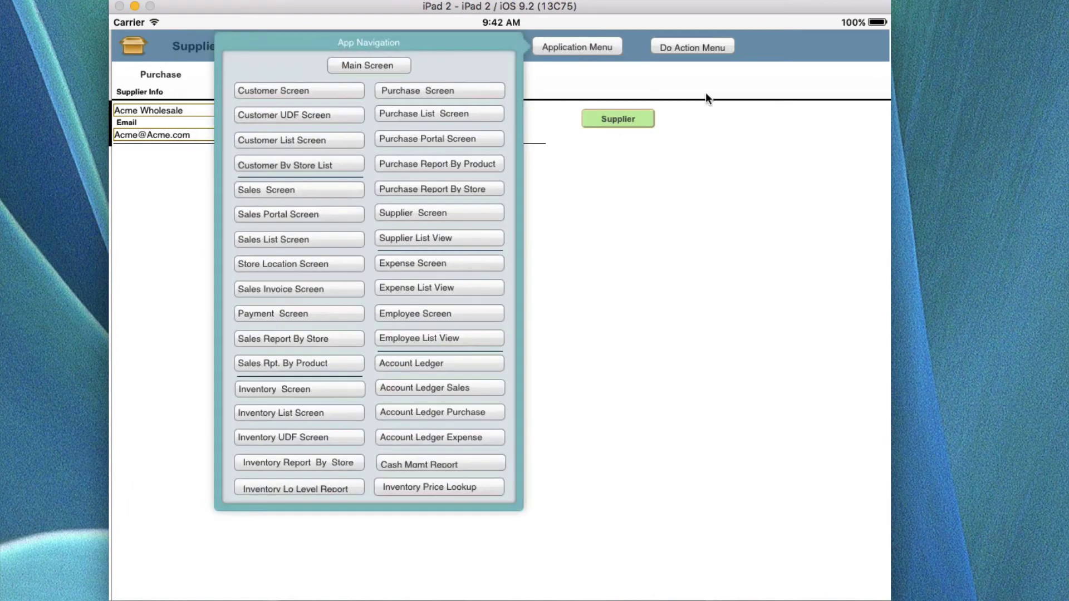
left_click(725, 143)
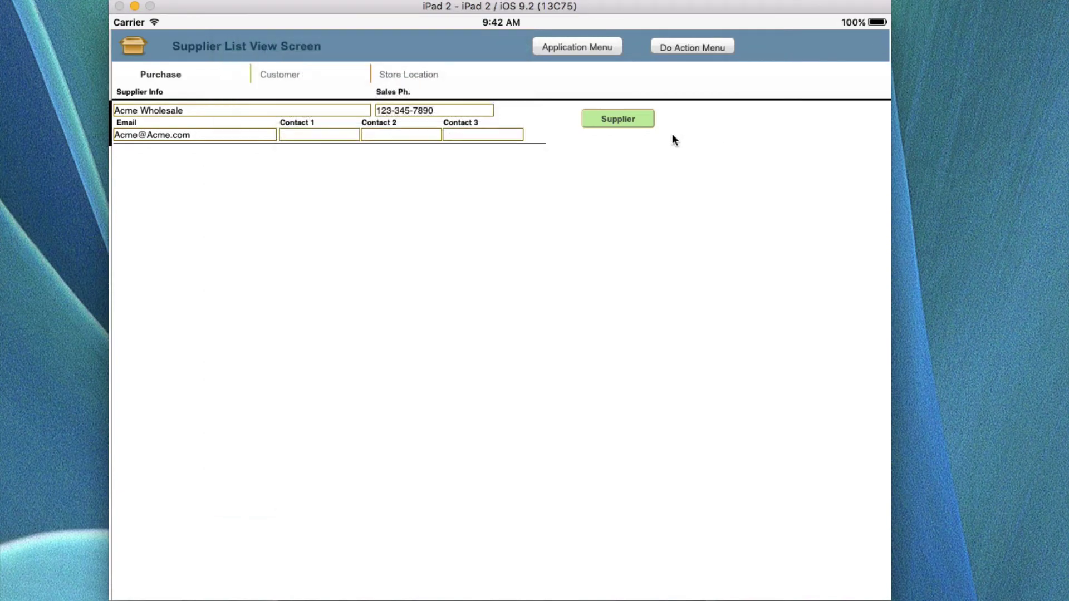
left_click(614, 119)
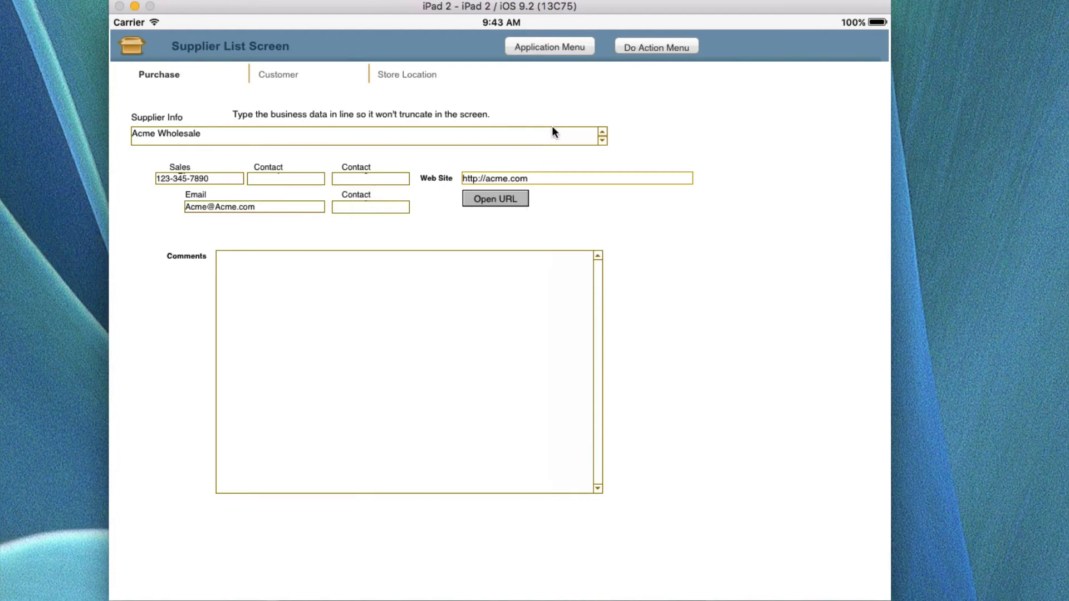
Check the supplier record actions, then bring up the App Navigation screen list
left_click(633, 48)
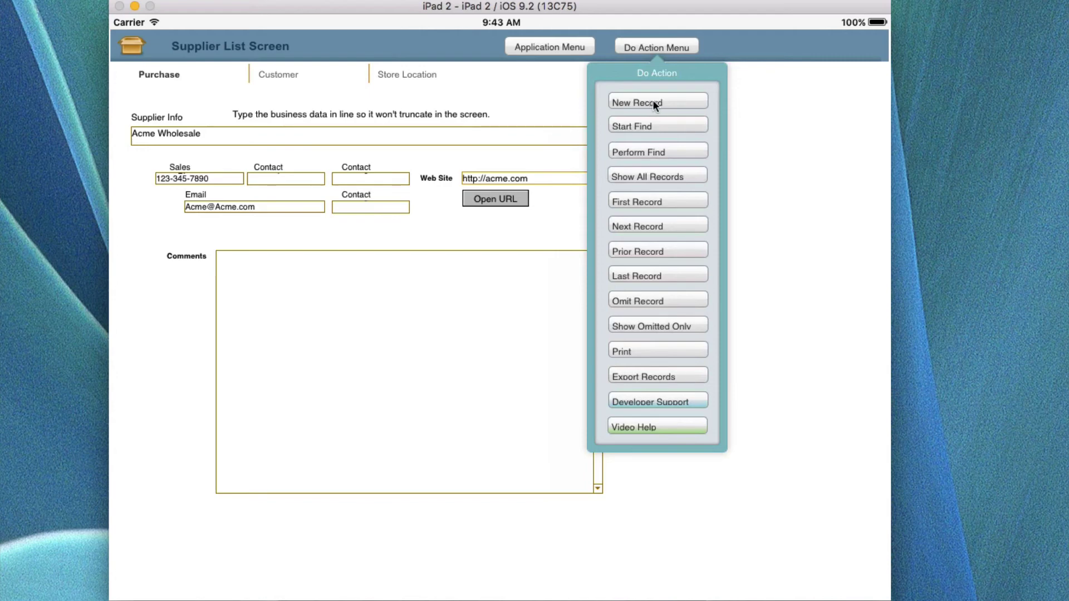
left_click(518, 98)
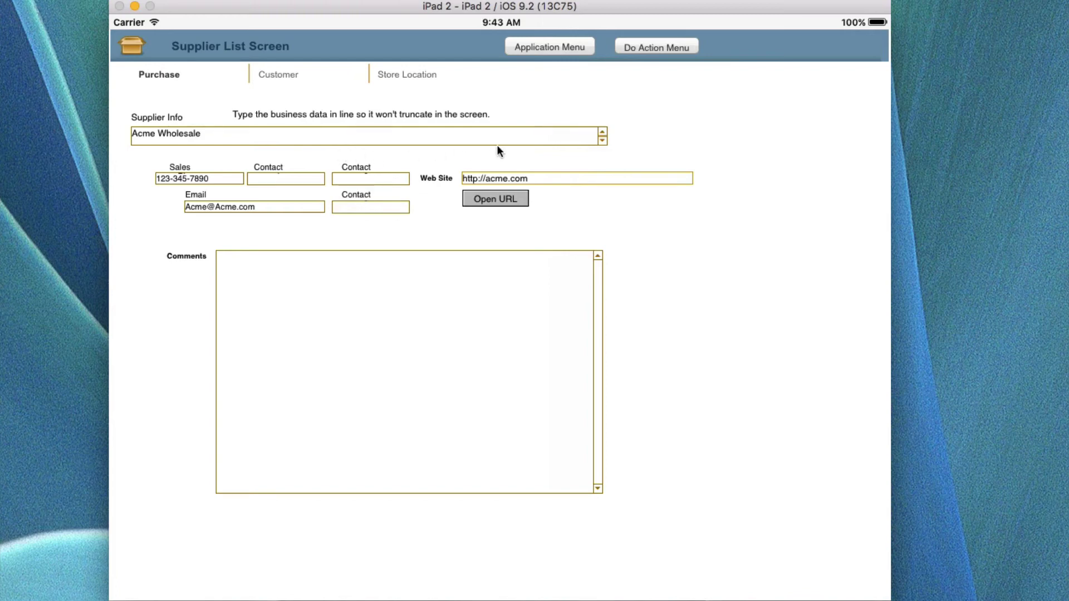
left_click(539, 50)
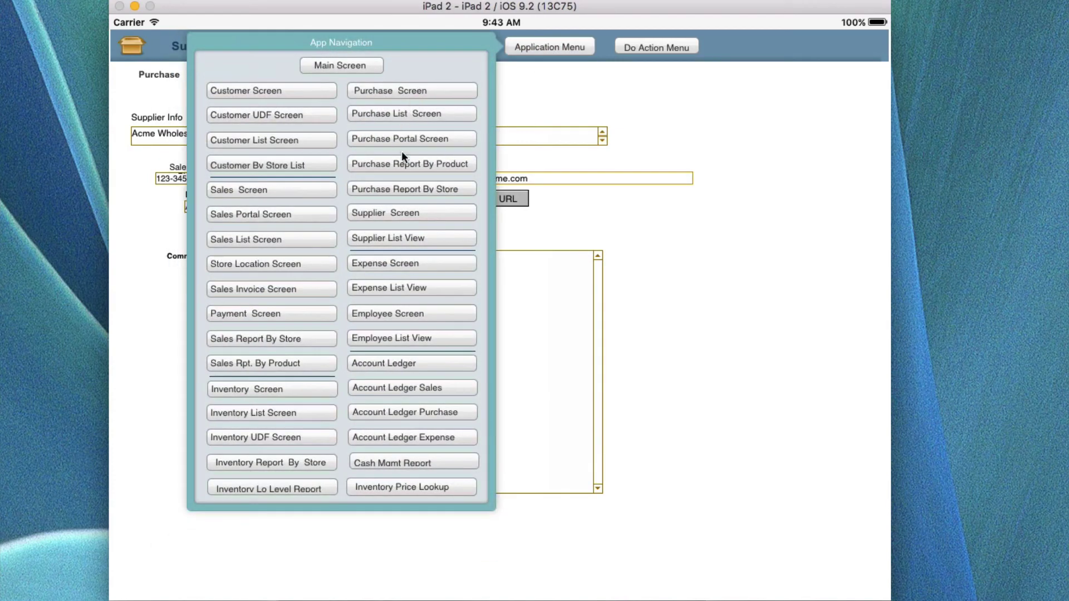